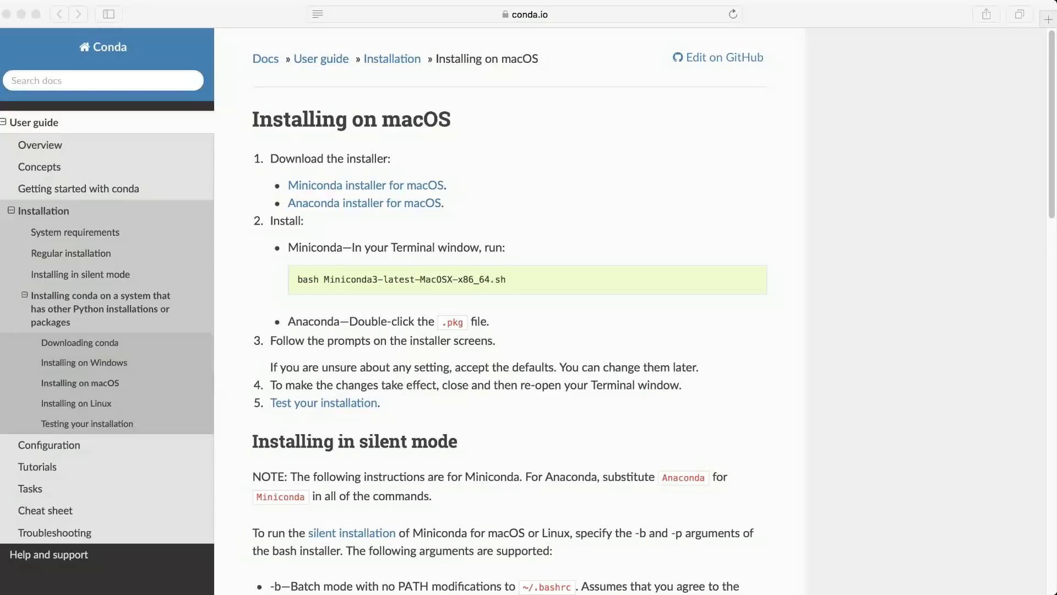
Step: Open the Anaconda installer page for macOS and download the Python 3.6 version of Anaconda 5.2
key("super+Tab")
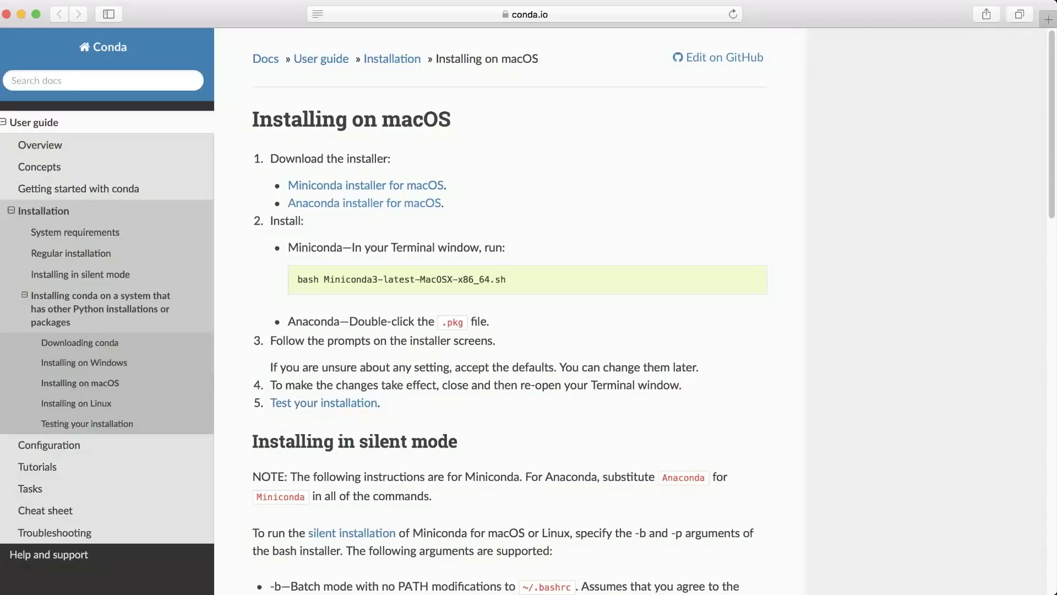
left_click(364, 203)
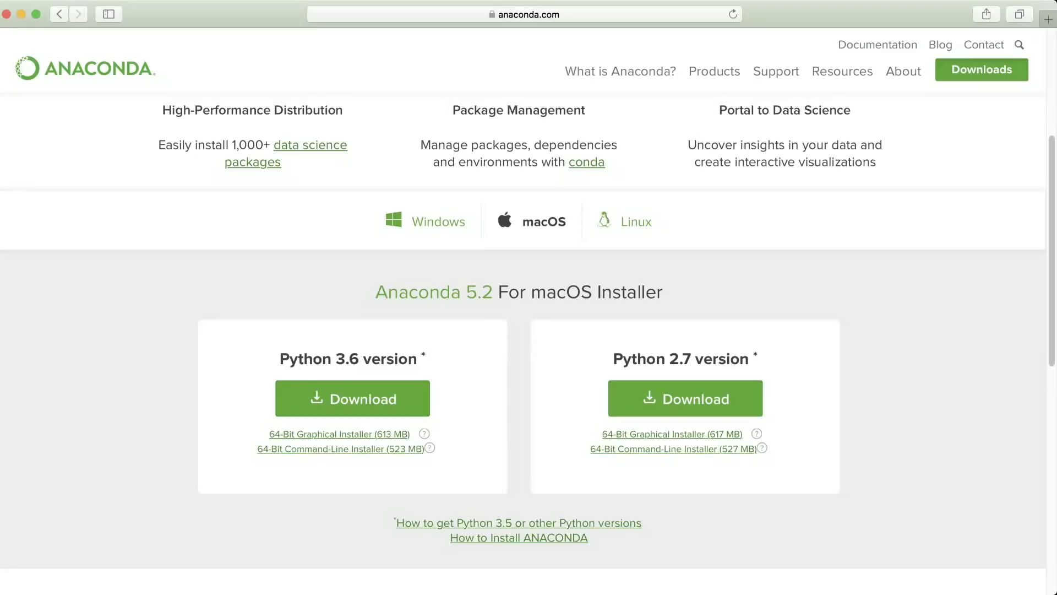
left_click_drag(280, 359, 408, 360)
left_click(408, 359)
key("super+Tab")
left_click_drag(269, 434, 394, 434)
left_click(353, 399)
Step: Open the Packages Included in Anaconda page separately and look through the package list for macOS with Python 3.6
scroll(527, 349, "down", 1)
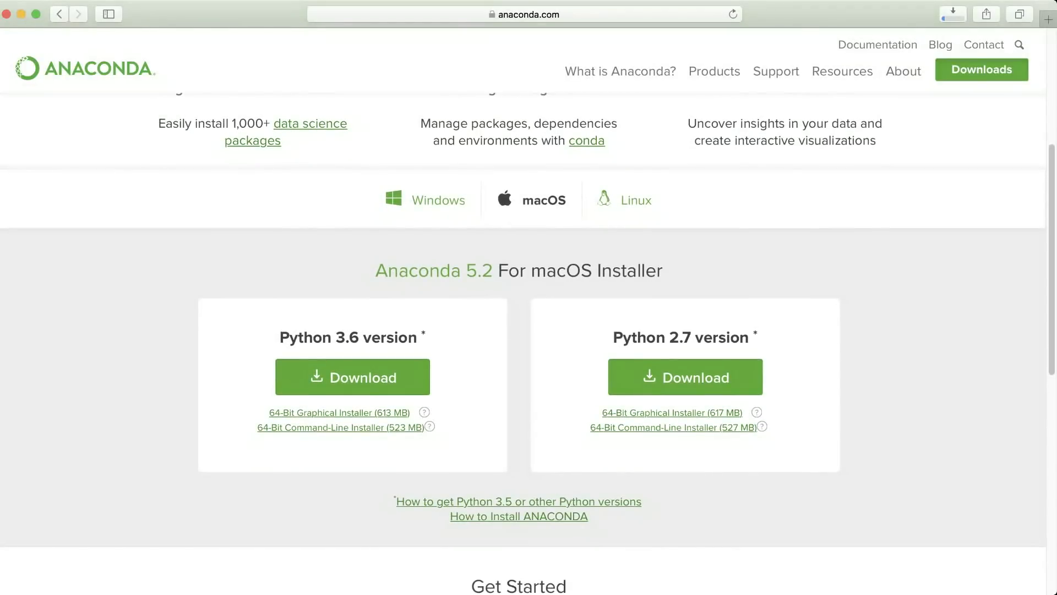
scroll(528, 330, "down", 4)
scroll(528, 342, "down", 10)
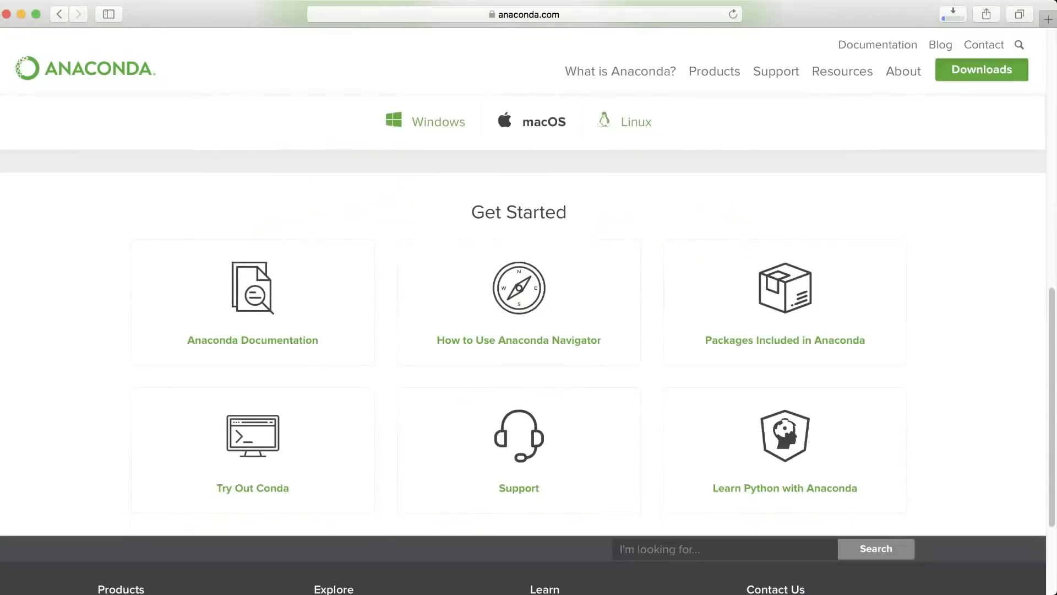
right_click(785, 340)
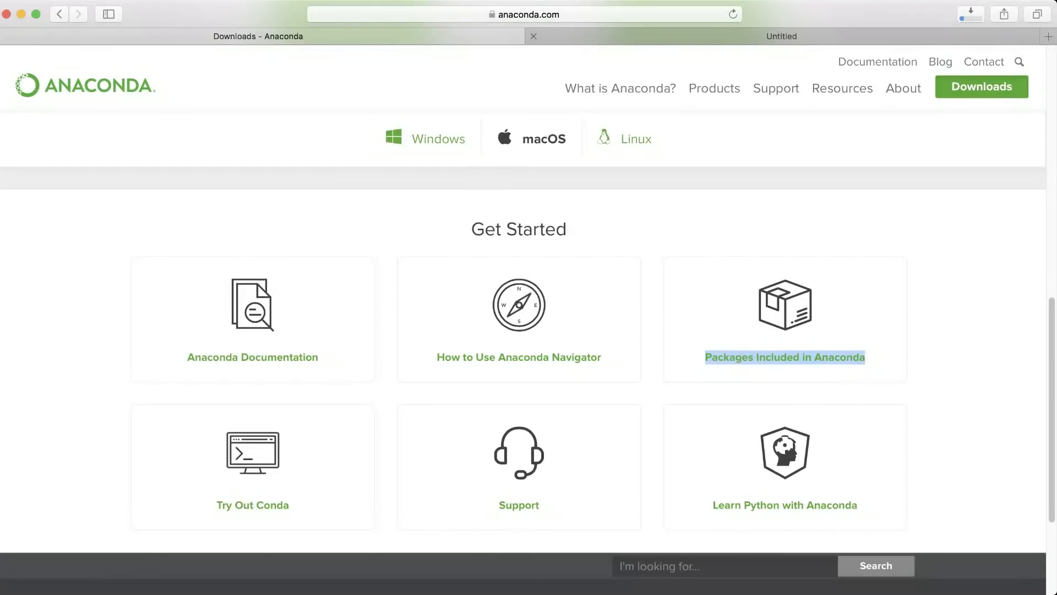
left_click(782, 36)
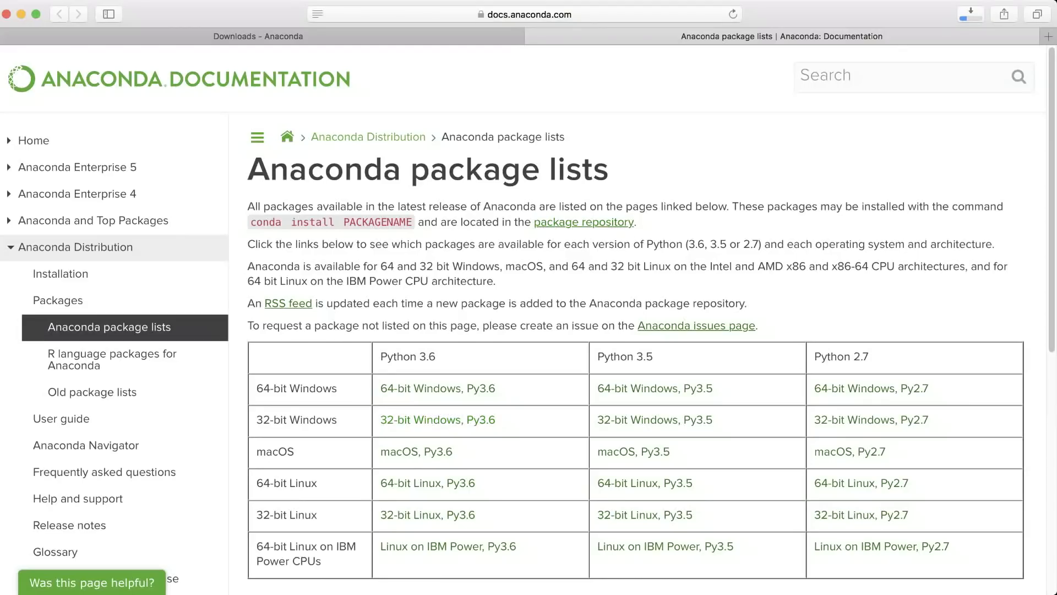
left_click(417, 451)
scroll(633, 319, "down", 20)
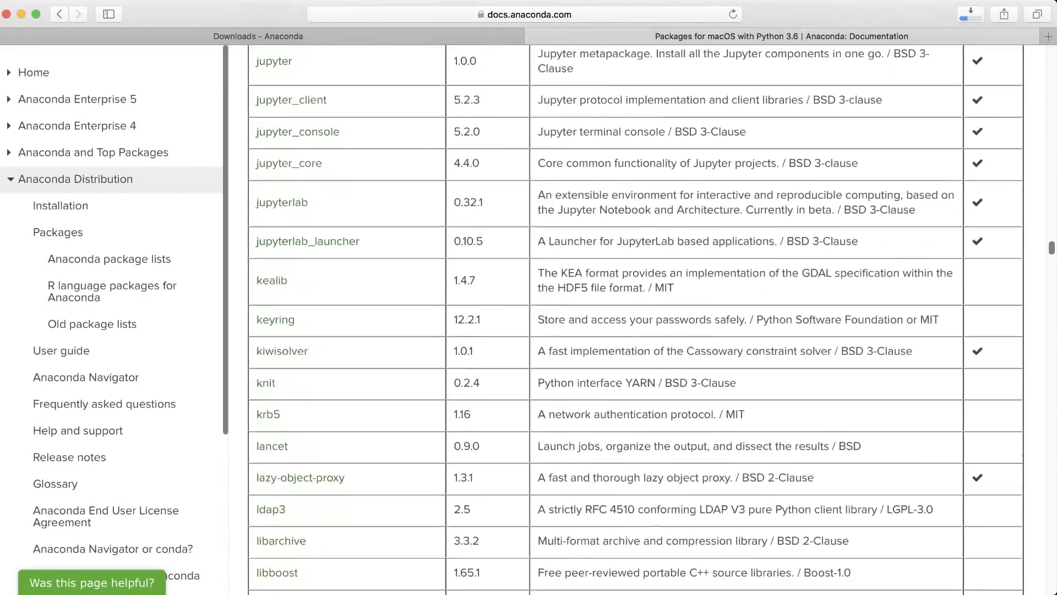
scroll(633, 319, "down", 15)
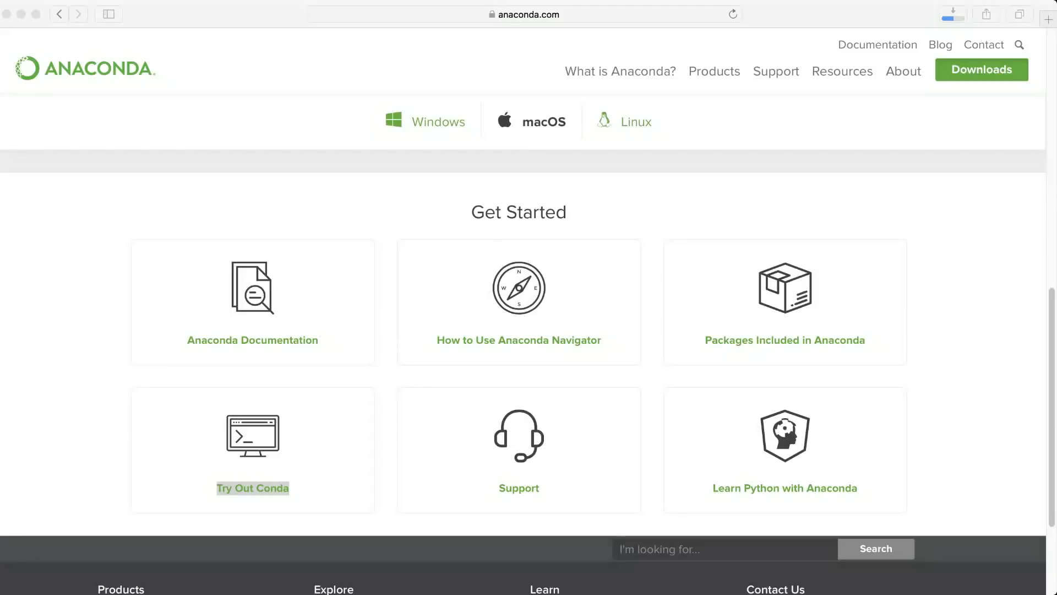
scroll(523, 331, "down", 5)
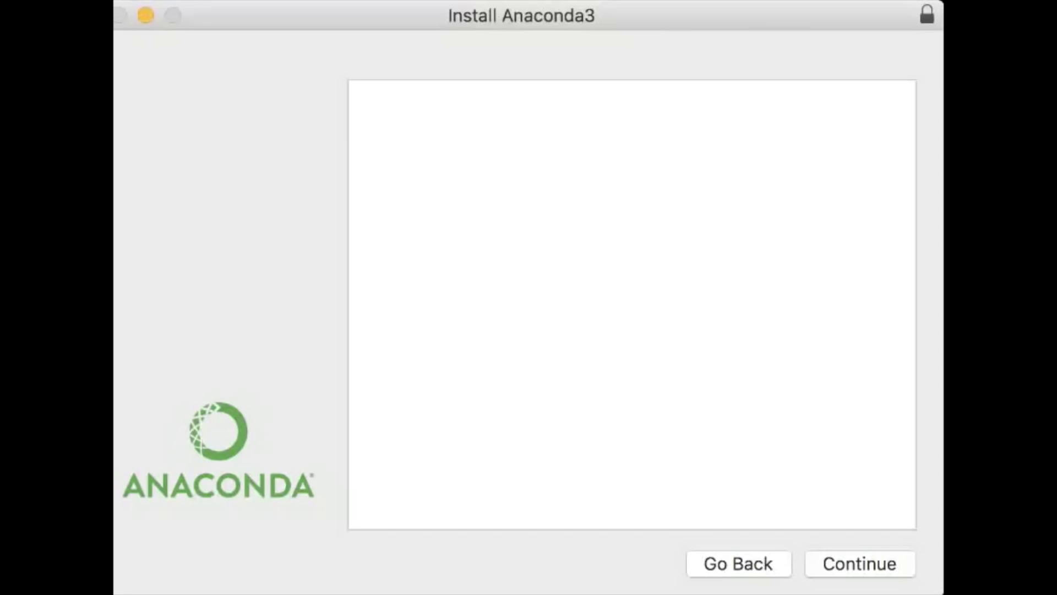
Step: Complete the Anaconda3 installation on the Mac without installing Microsoft VSCode, and close the installer
left_click(860, 564)
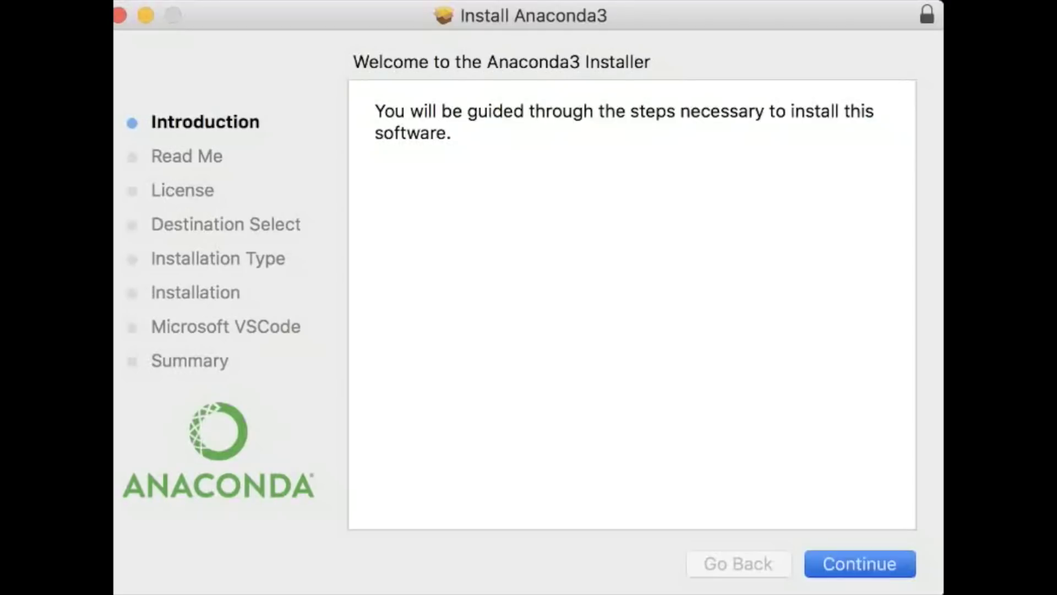
left_click(861, 564)
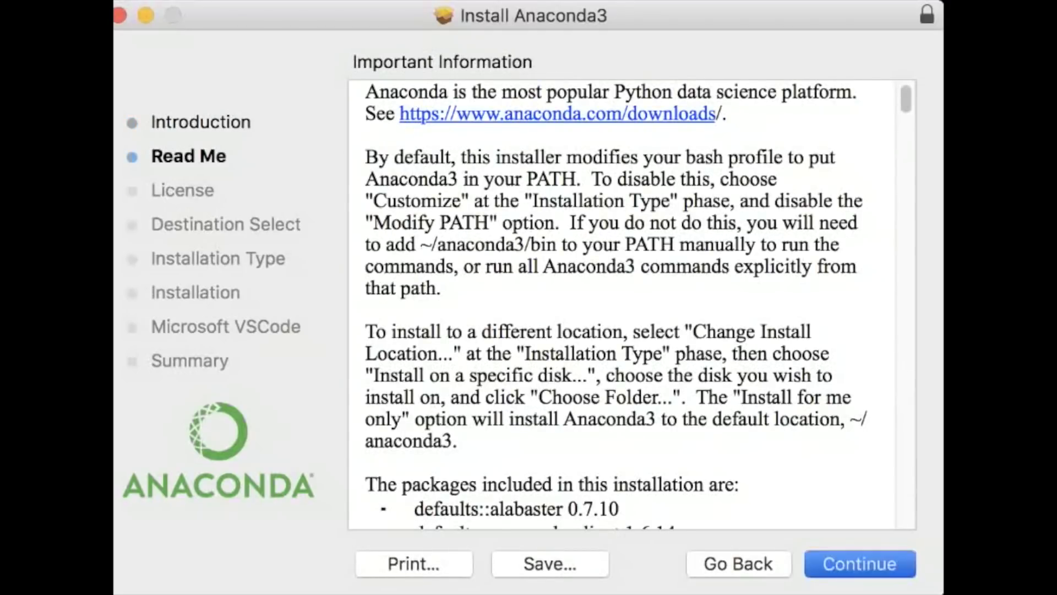
left_click(860, 564)
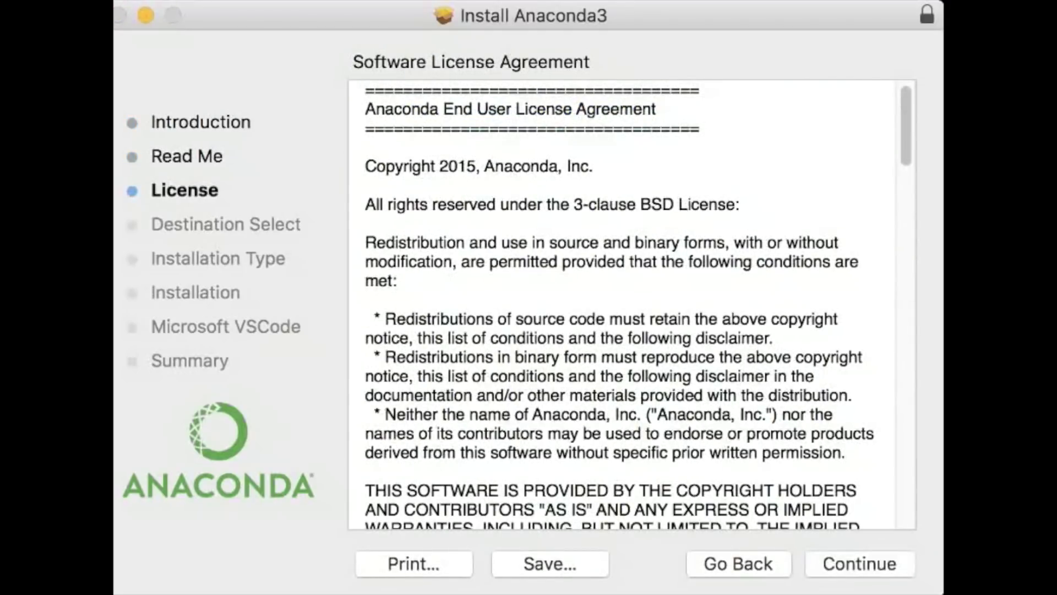
key("Return")
left_click(860, 564)
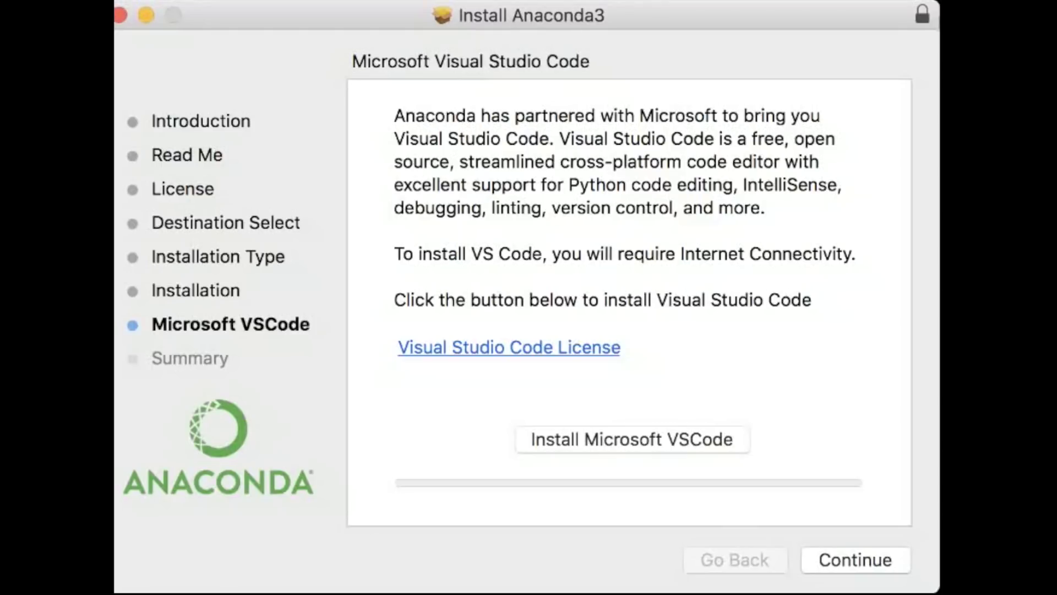
left_click(856, 560)
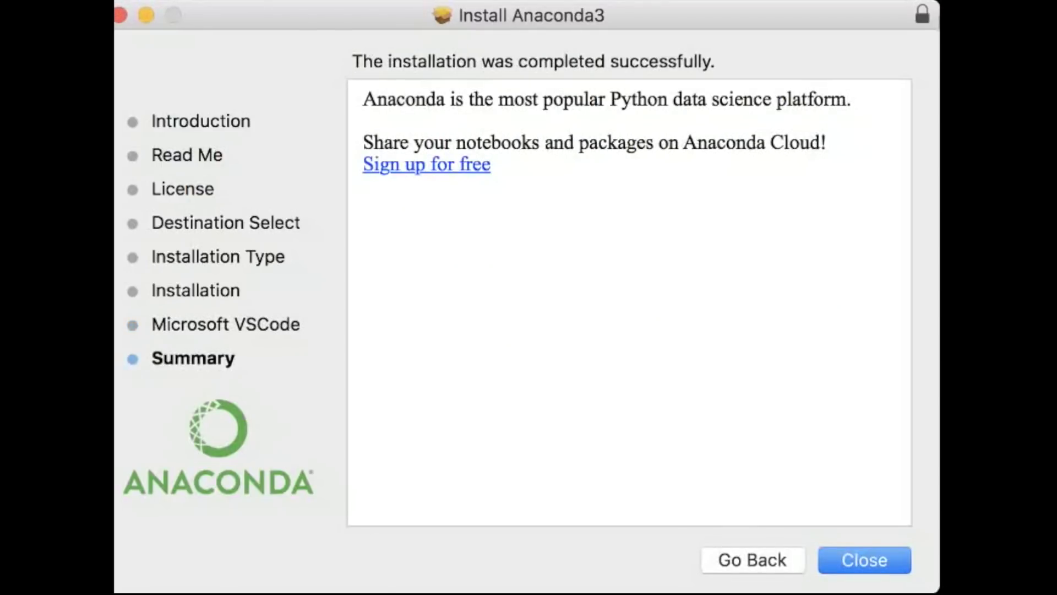
left_click(865, 560)
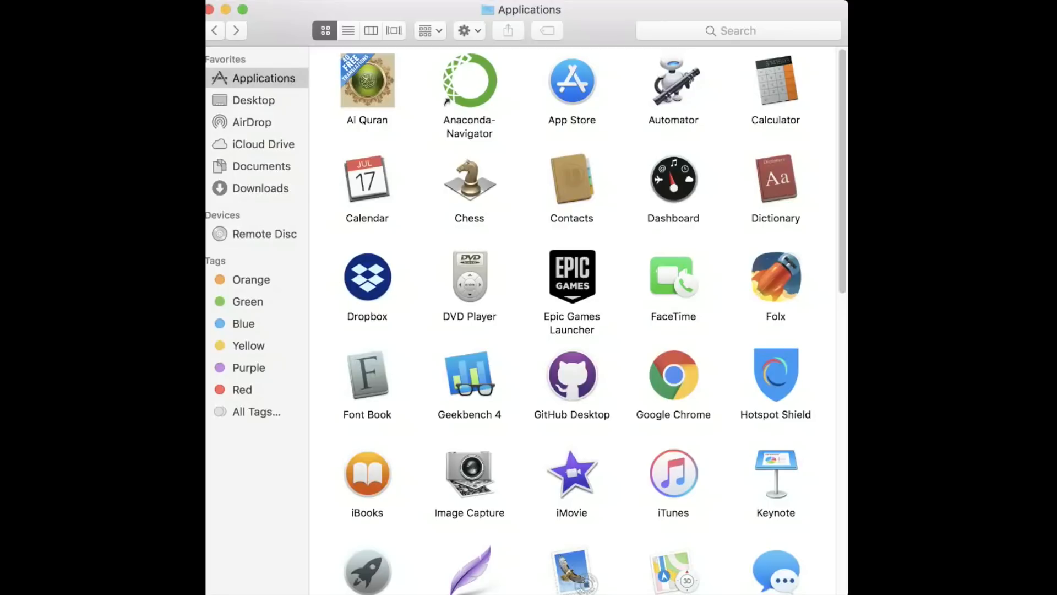
Step: Launch Anaconda-Navigator and search the installed packages of the base (root) environment for numpy
left_click(469, 80)
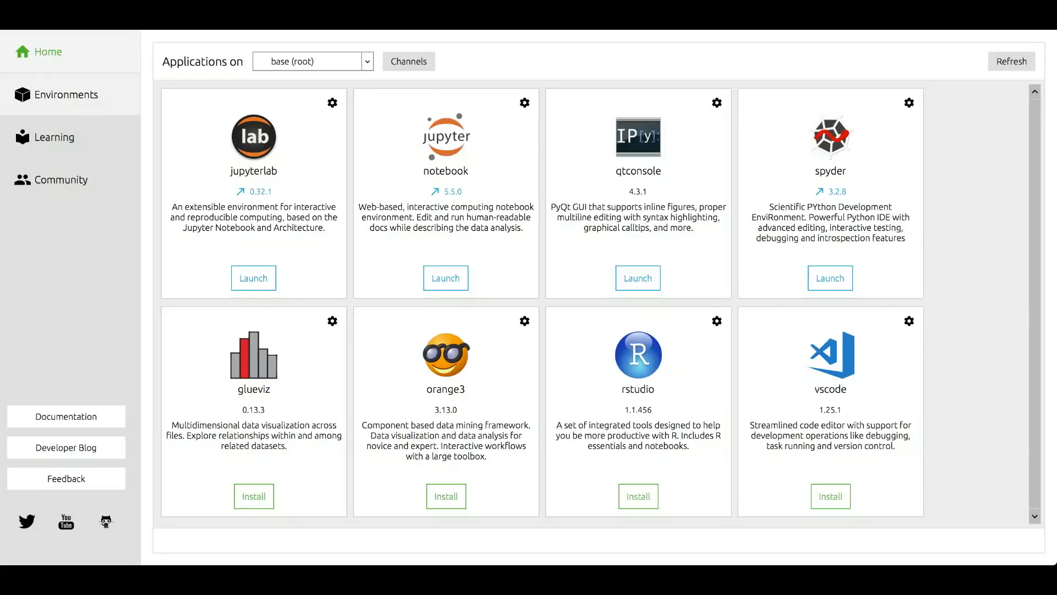
left_click(66, 95)
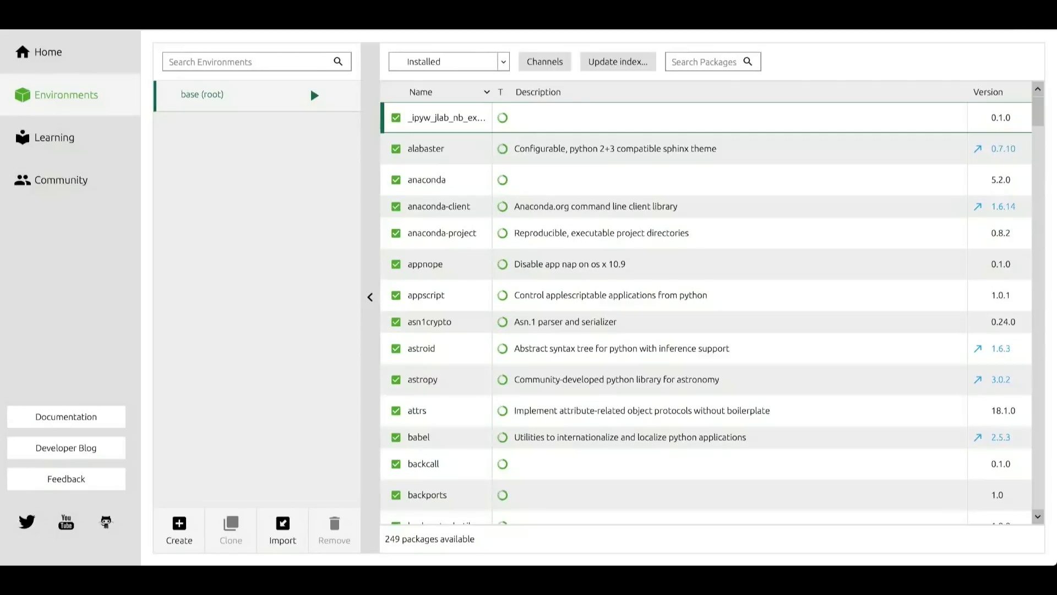
left_click(704, 62)
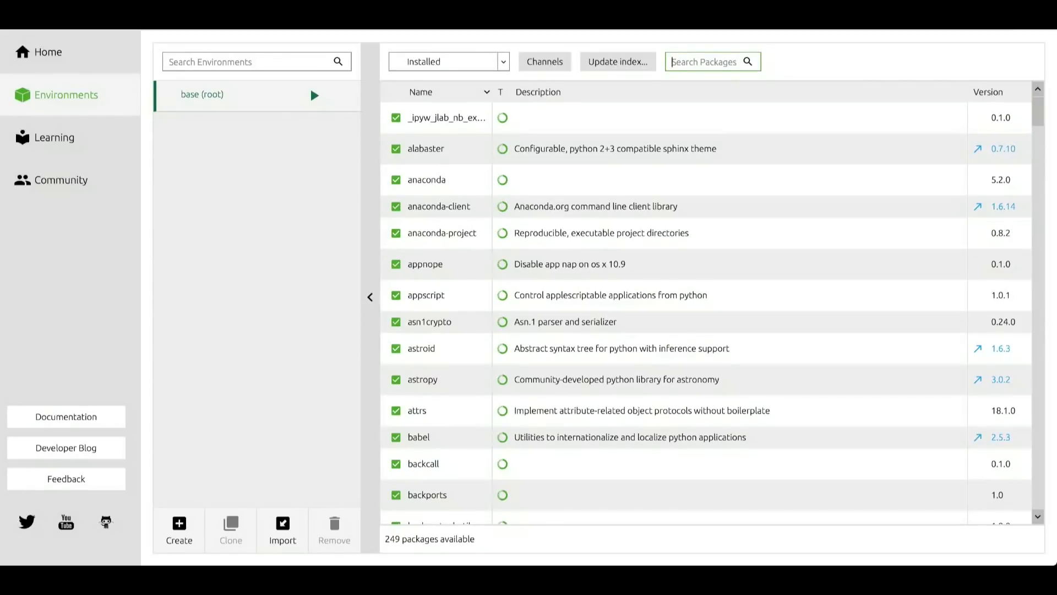
type("numpy")
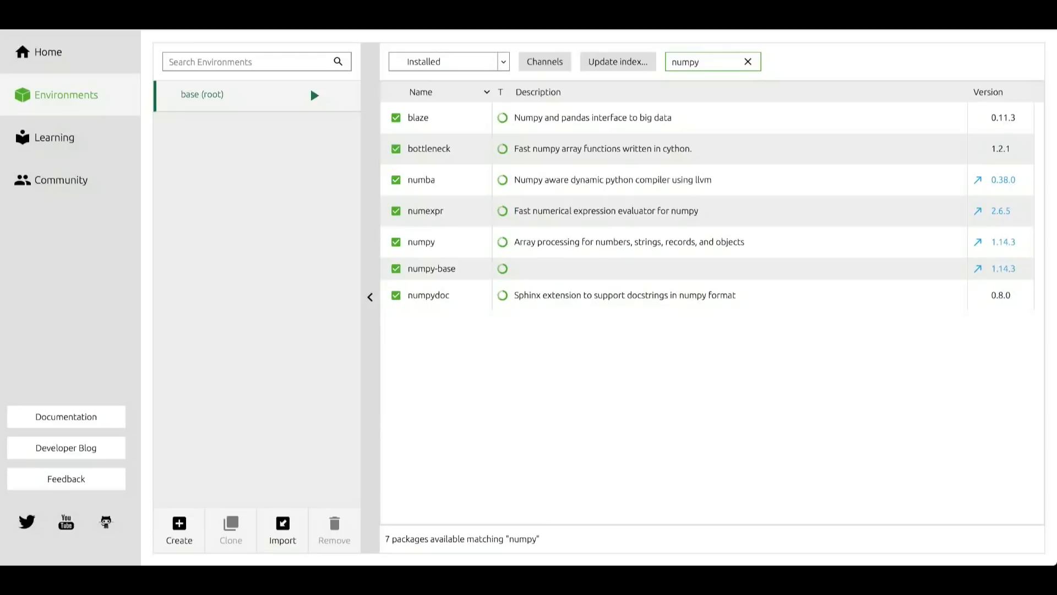
left_click(422, 242)
Step: Search the installed packages for seaborn and for tensorflow, and clear the package search
double_click(685, 62)
type("seaborn")
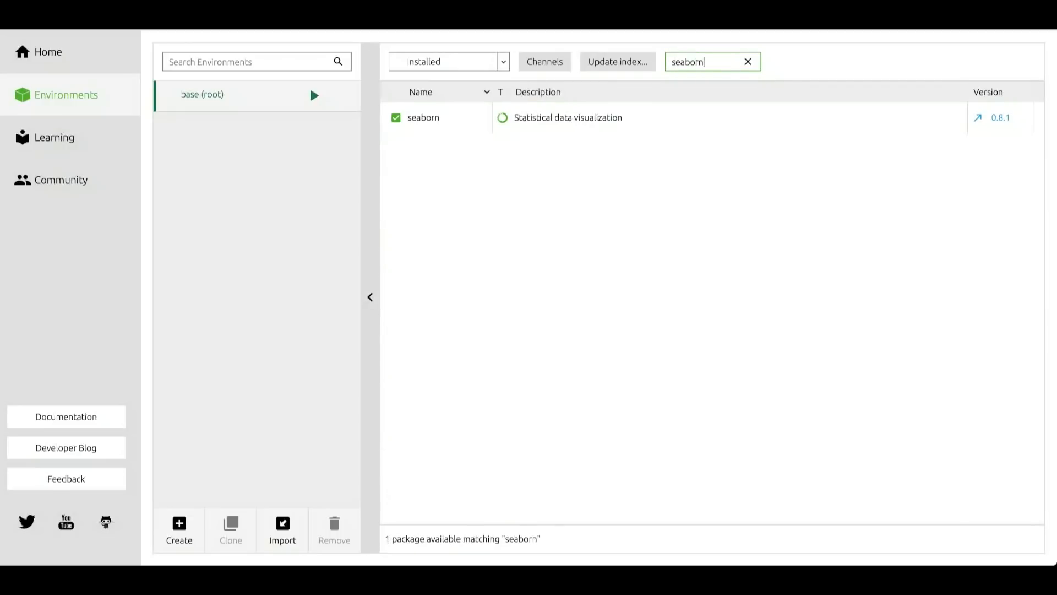
key("ctrl+a")
type("tensorflow")
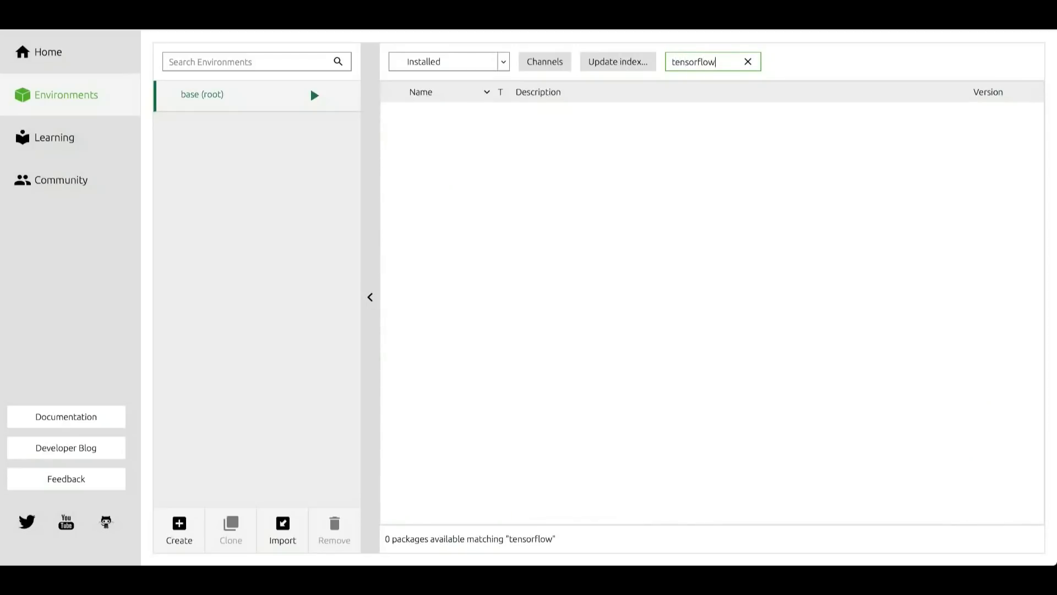
key("ctrl+a")
key("BackSpace")
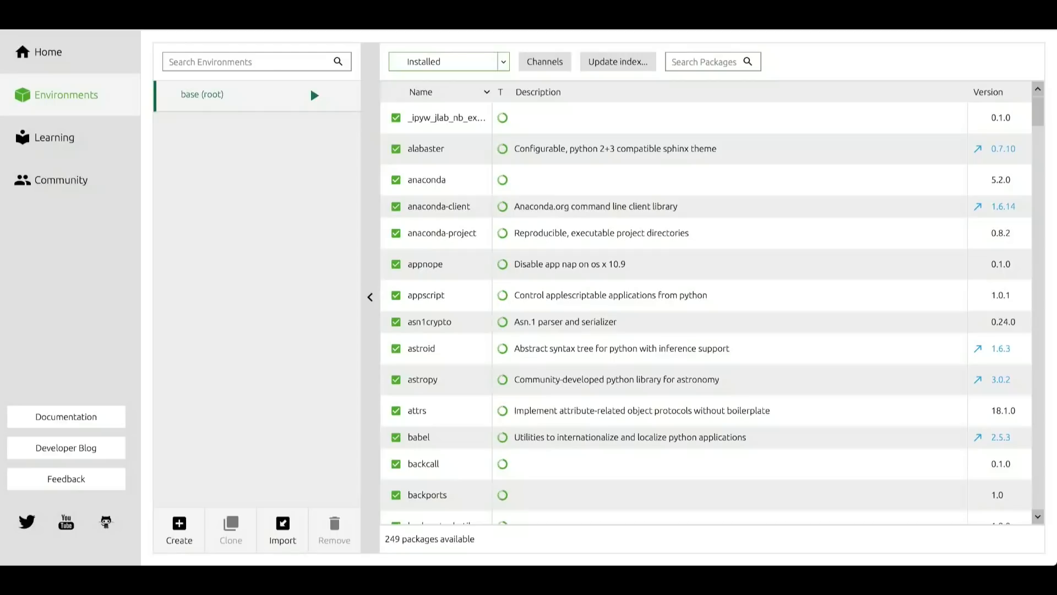
Step: Show all packages, search for tensorflow, mark the tensorflow package and apply its installation in the base (root) environment
left_click(424, 139)
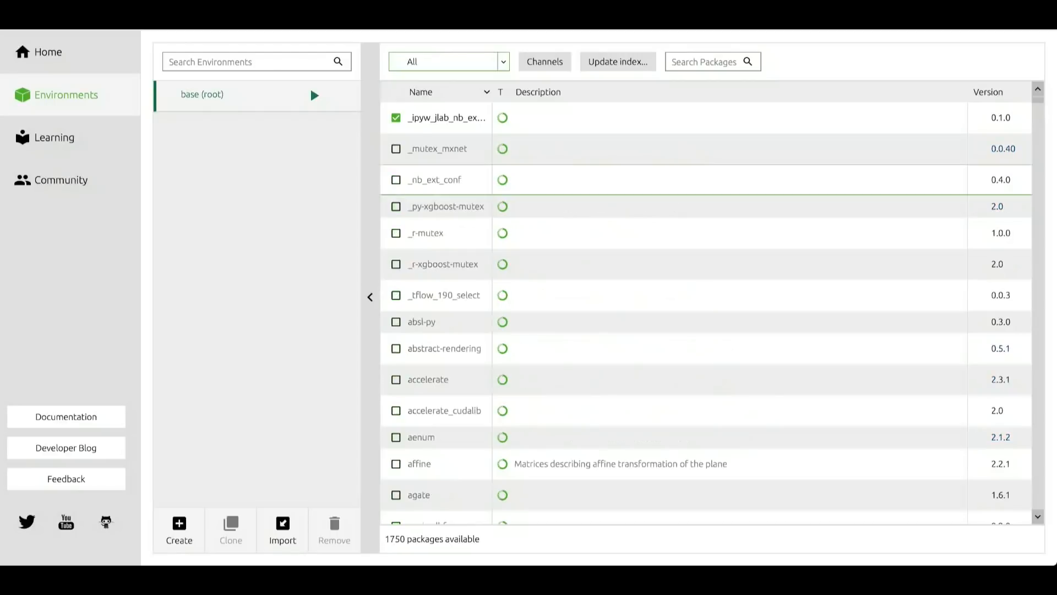
left_click(703, 62)
type("tensorflow")
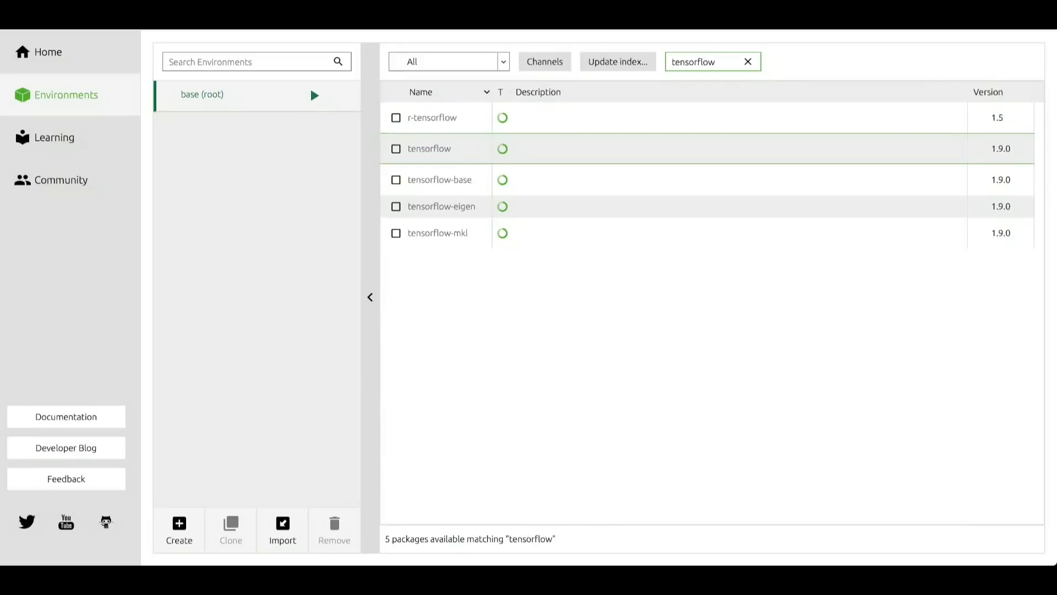
left_click(396, 148)
left_click(974, 538)
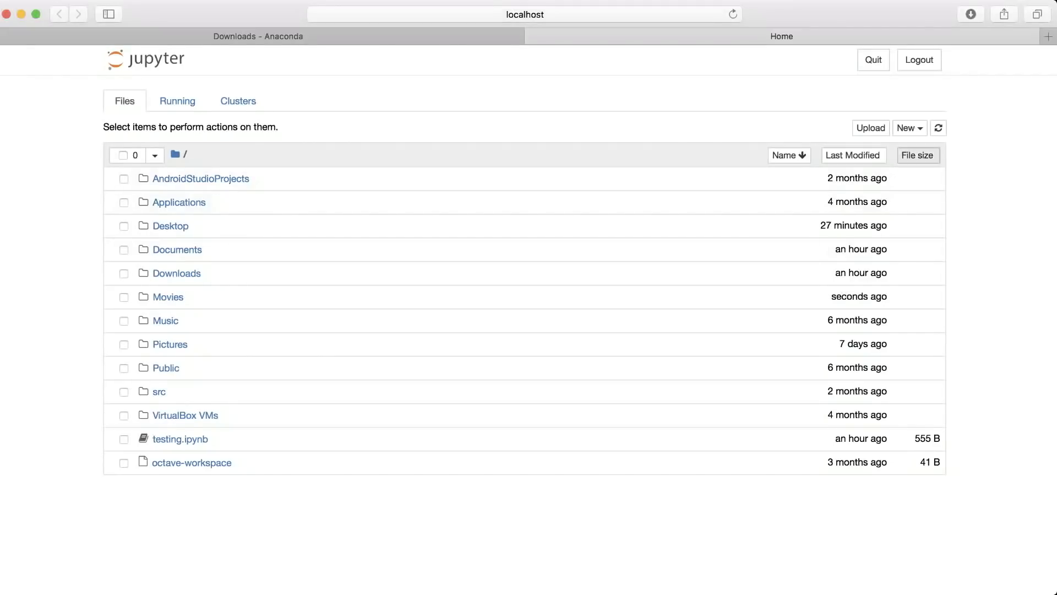
Step: Create a new Python 3 notebook in Jupyter and run "import numpy" in its first cell
left_click(910, 128)
left_click(844, 161)
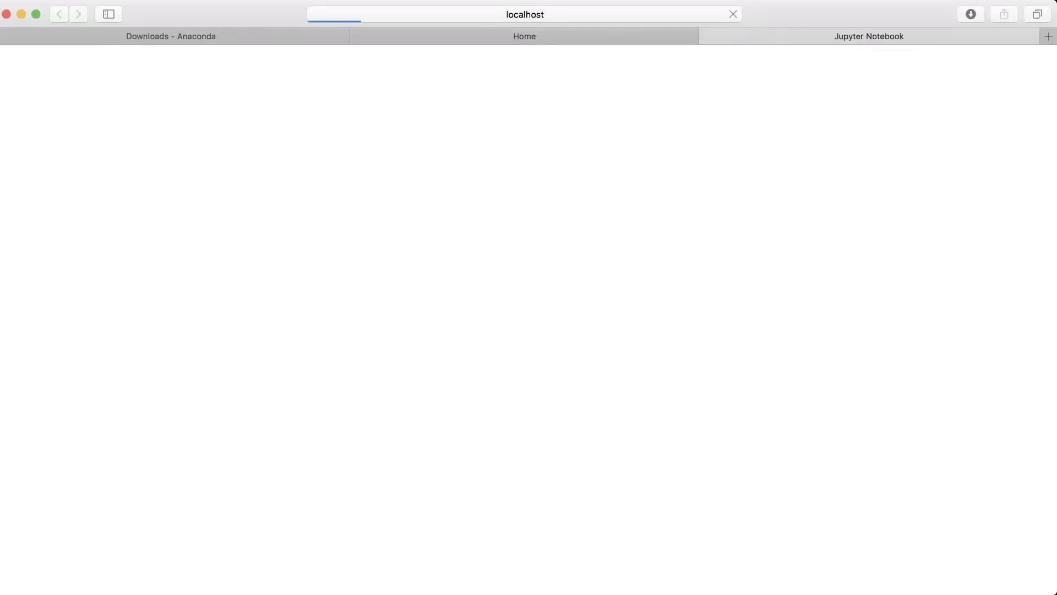
type("import numpy")
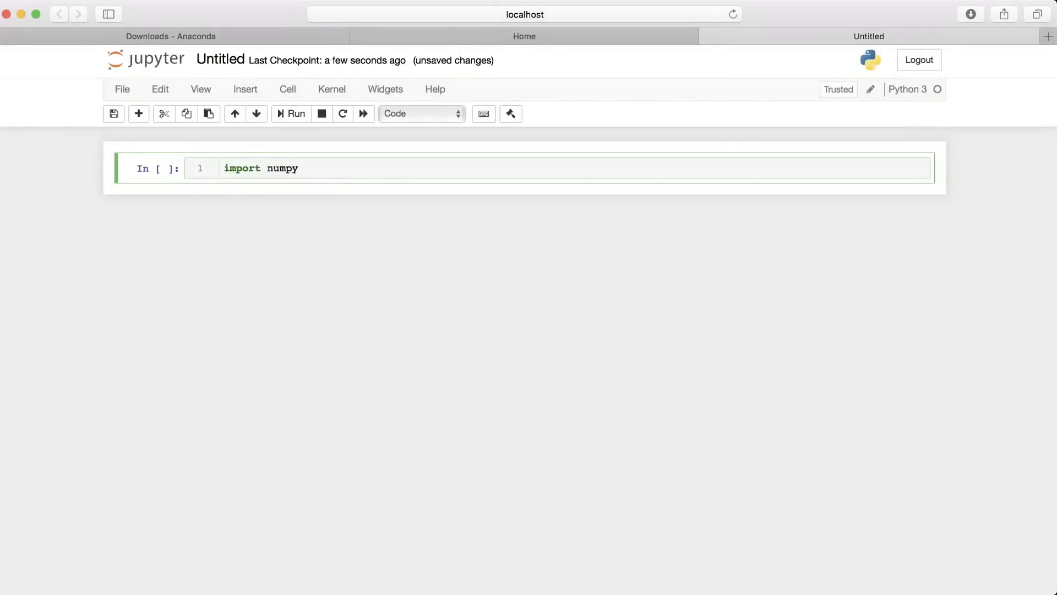
key("shift+Return")
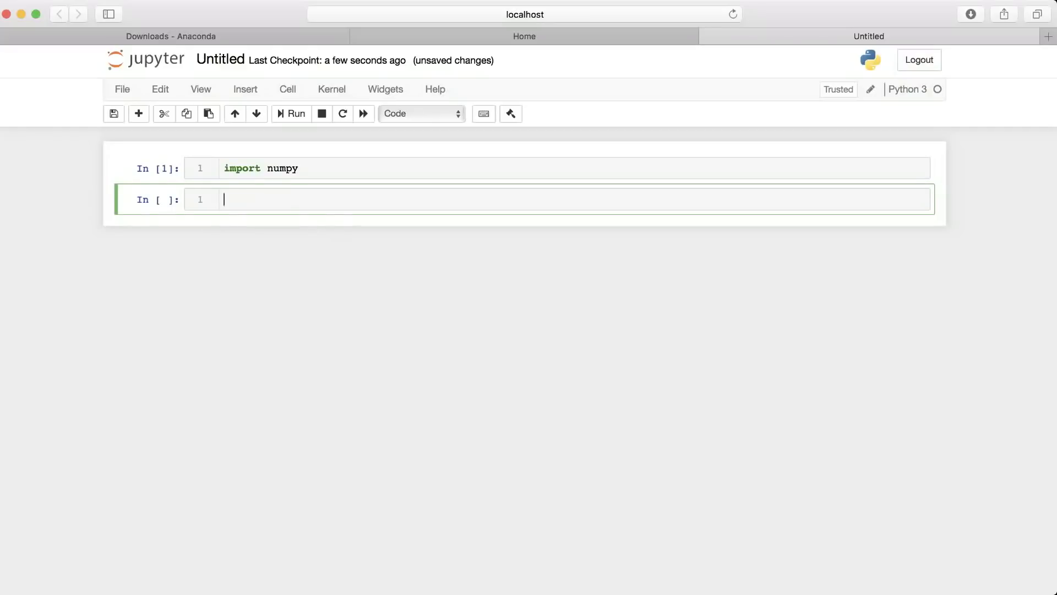
Step: Enter import statements for seaborn, matplotlib and tensorflow on separate lines in the second cell and run it
type("import seaborn")
key("Return")
type("import matplotlib")
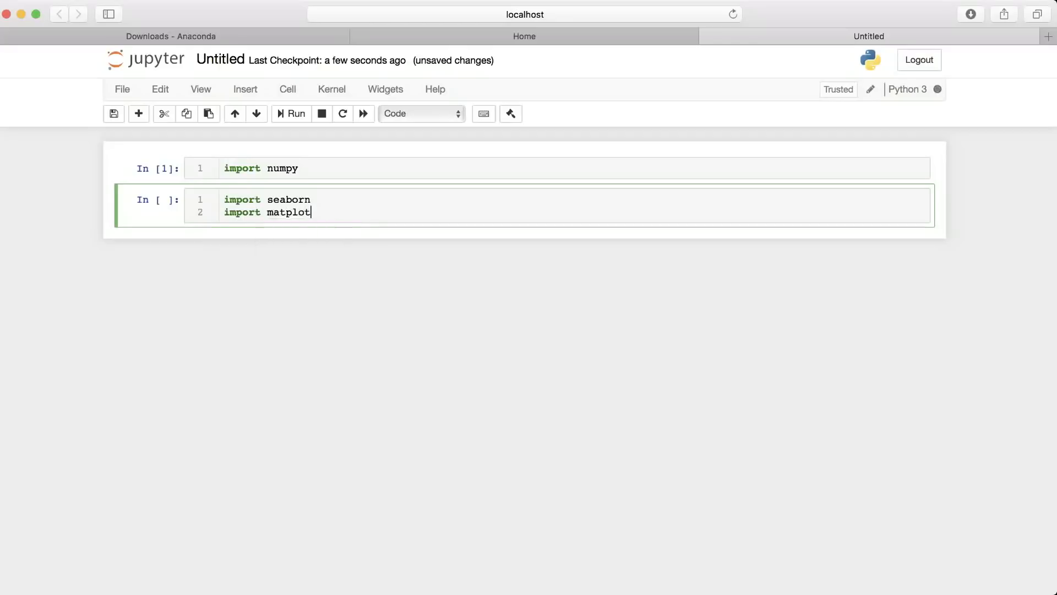
key("Return")
type("import tensorflow")
key("BackSpace")
key("BackSpace")
key("BackSpace")
type("low")
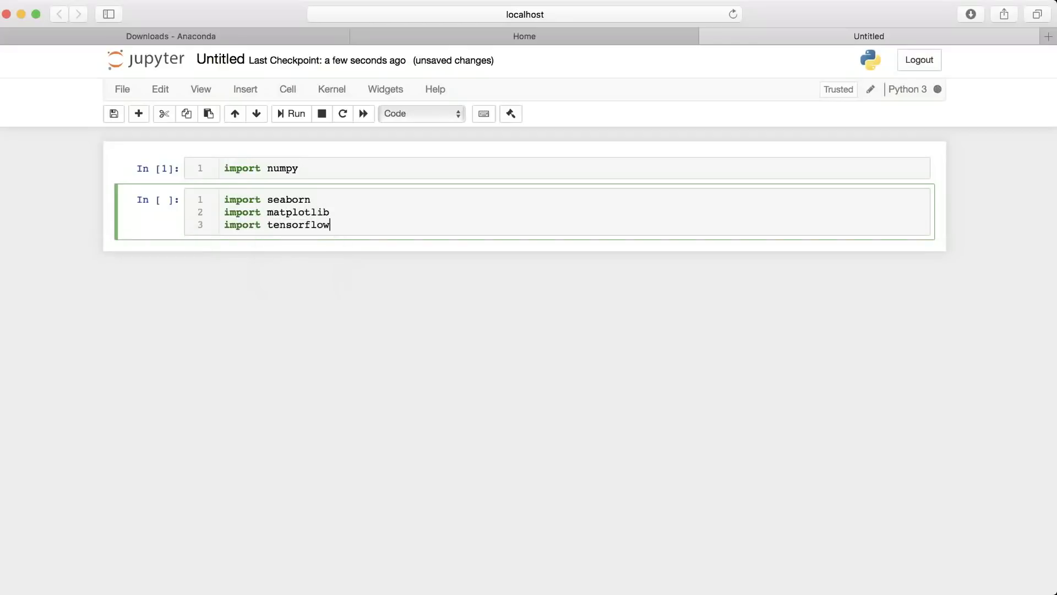
key("shift+Return")
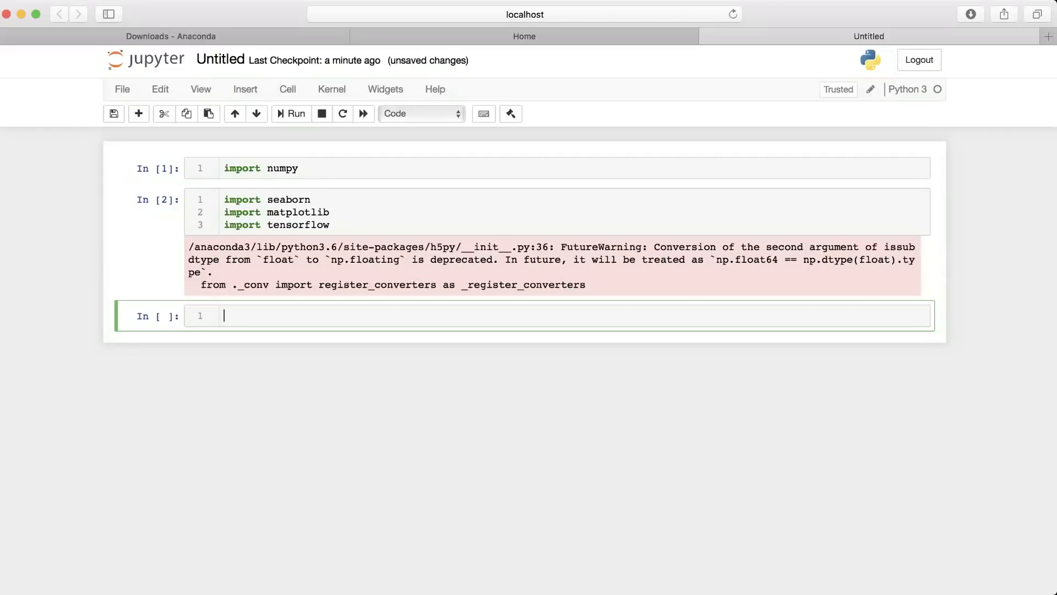
key("Up")
key("super+a")
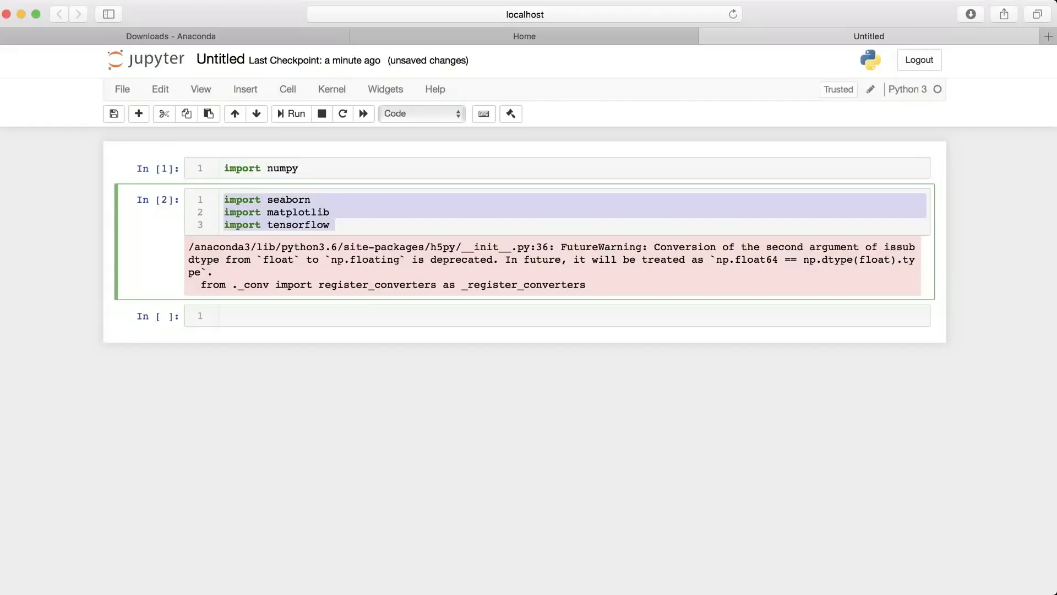
key("Right")
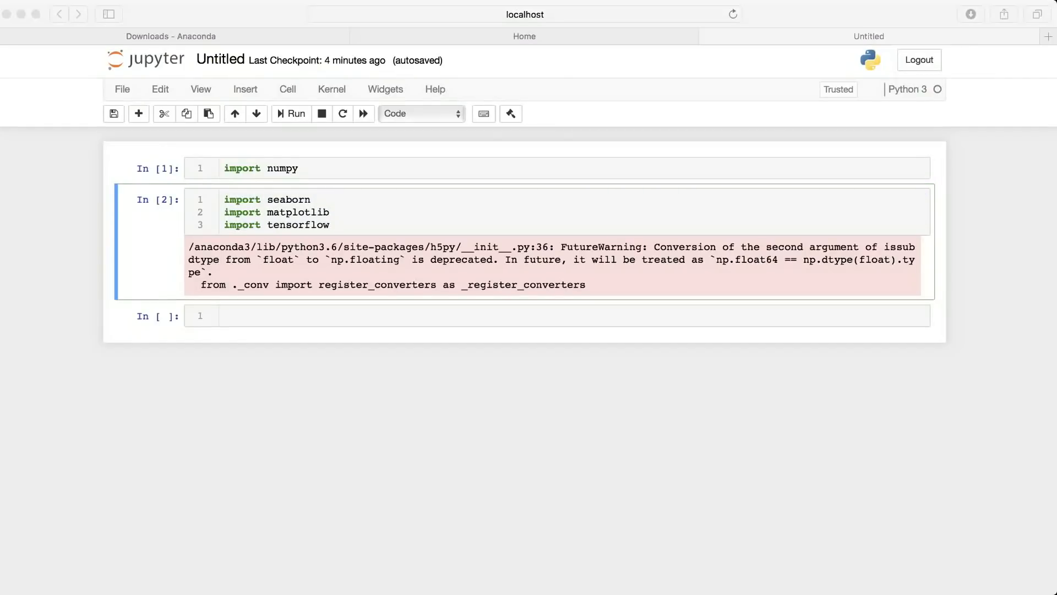